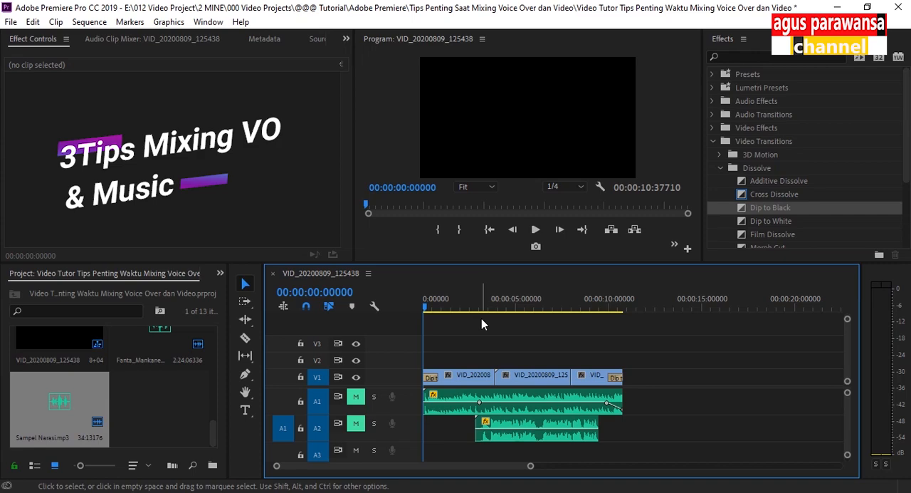
Play the sequence with only the music track audible and examine its level on the audio meters
{"action": "key", "text": "space"}
{"action": "key", "text": "space"}
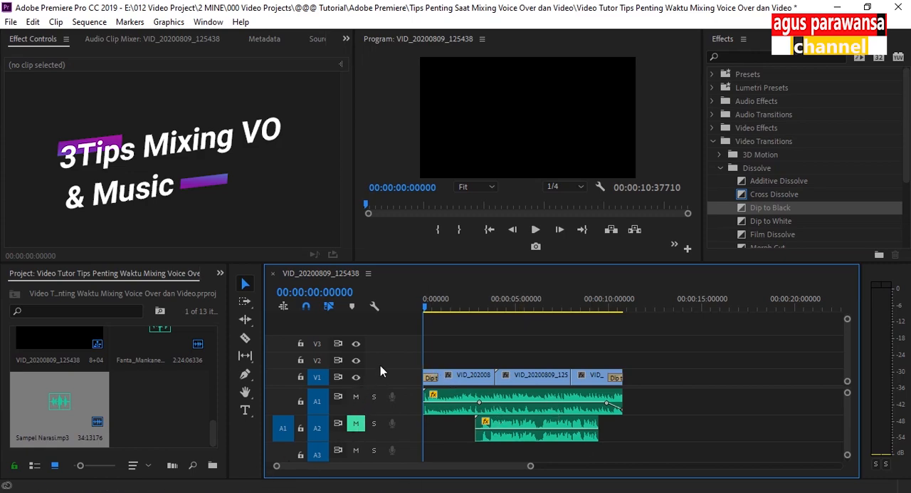
{"action": "left_click", "coordinate": [535, 230]}
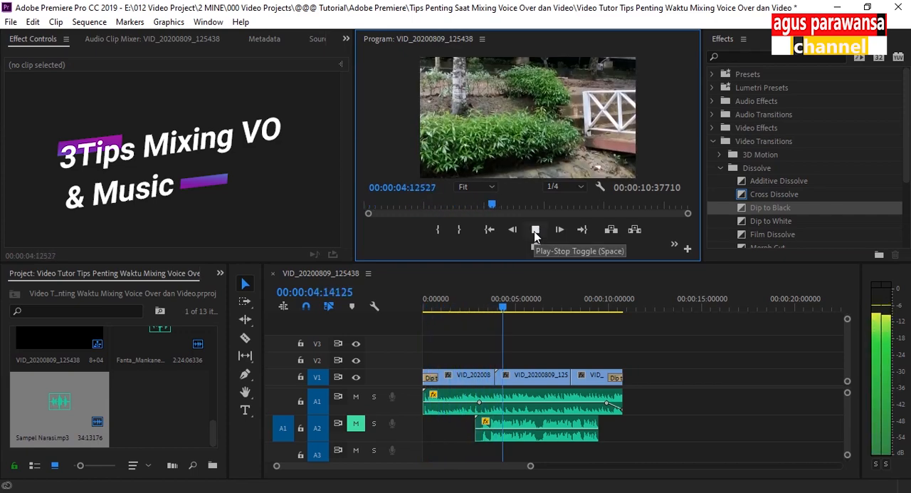
{"action": "left_click", "coordinate": [535, 231]}
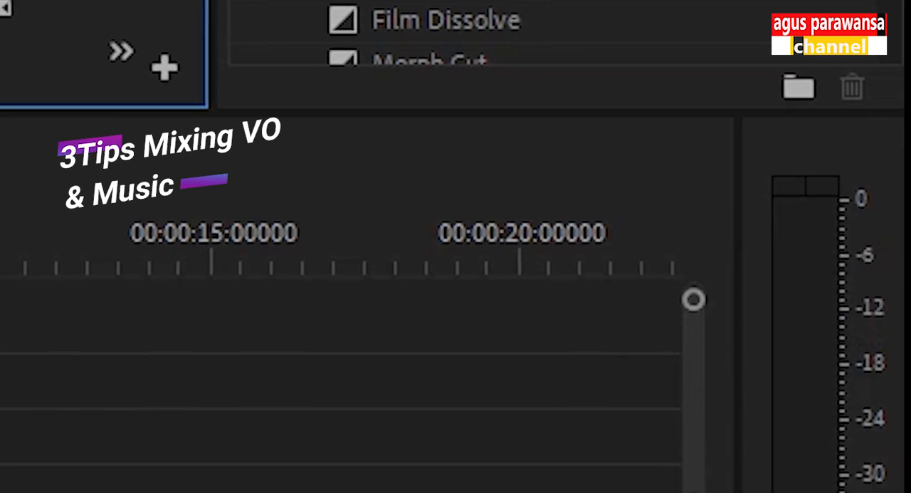
{"action": "key", "text": "space"}
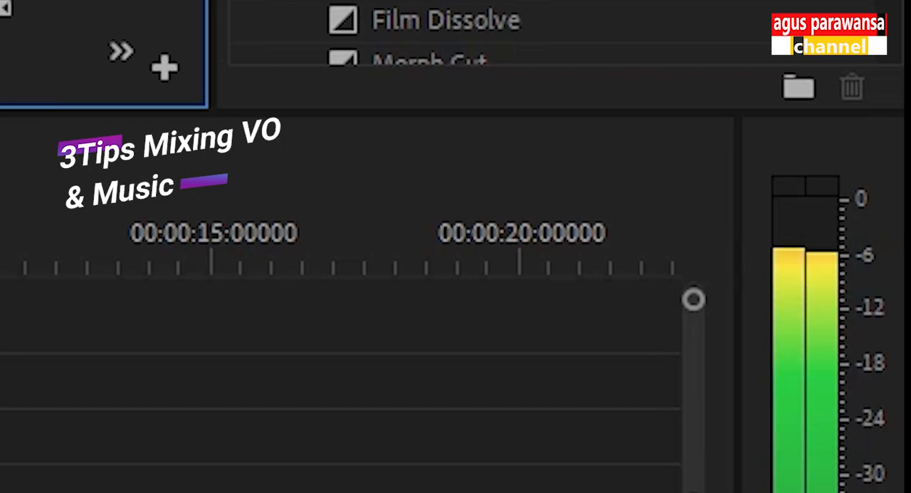
{"action": "key", "text": "space"}
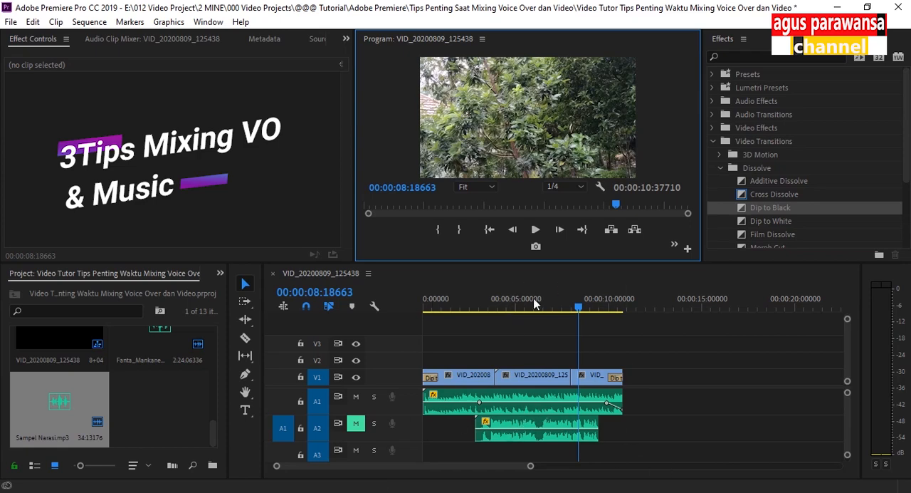
Mute the music track, unmute the voice-over track and play from 00:00:02:47562 to examine the narration level on the meters
{"action": "left_click", "coordinate": [479, 306]}
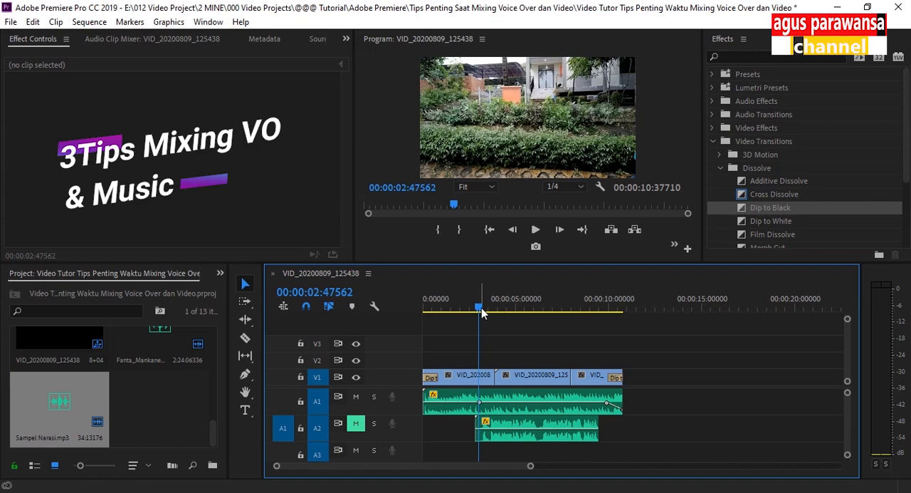
{"action": "left_click", "coordinate": [356, 425]}
{"action": "left_click", "coordinate": [356, 397]}
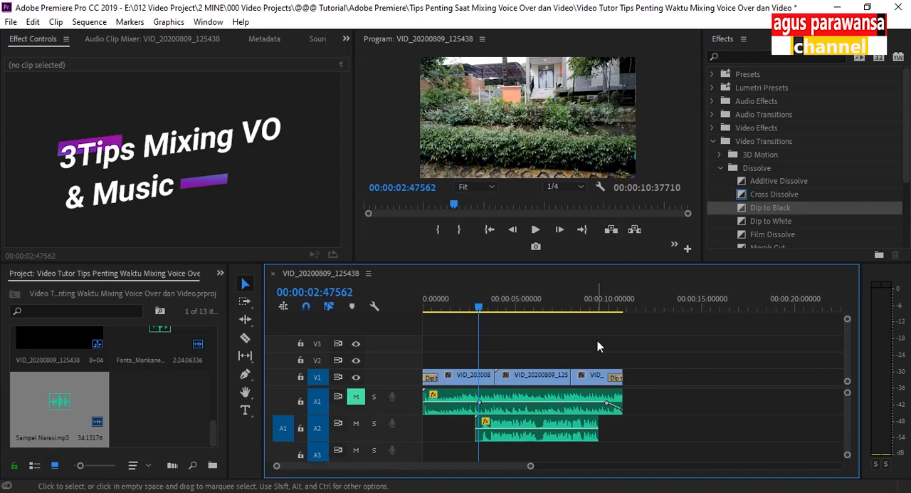
{"action": "key", "text": "space"}
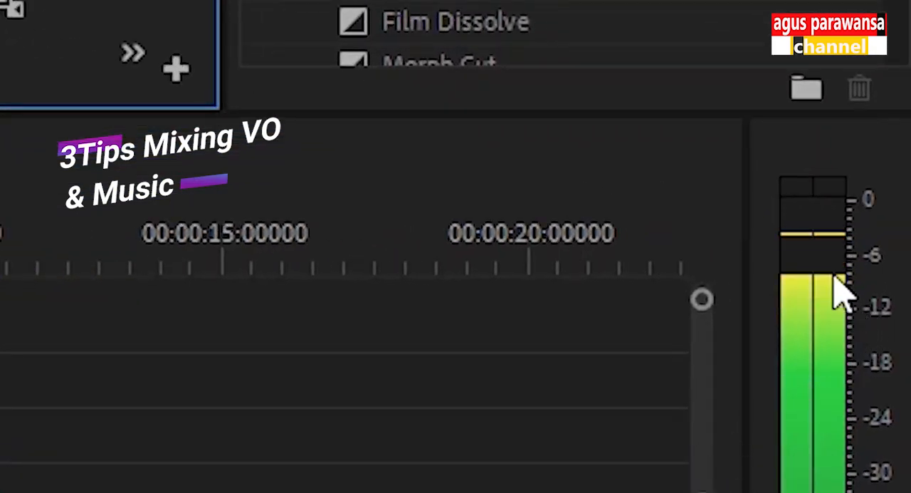
{"action": "key", "text": "space"}
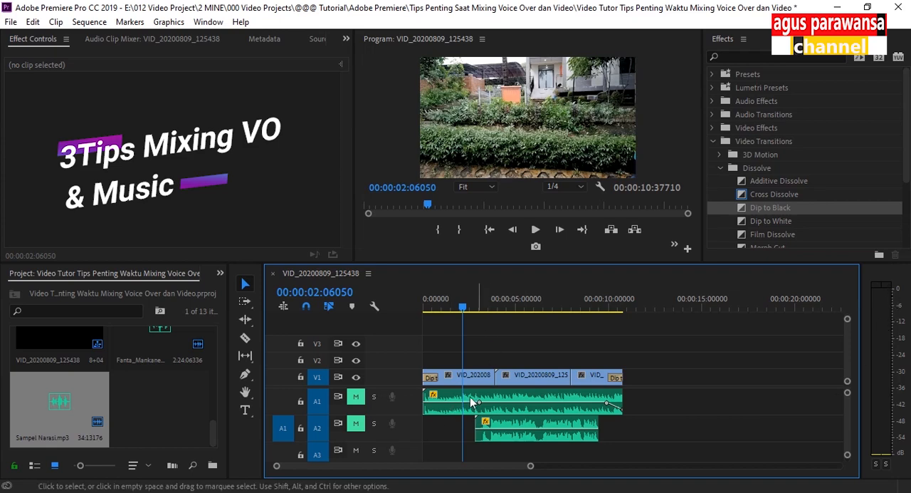
Enlarge the audio tracks and add a volume keyframe to the music clip on A1 at 00:00:03:34155
{"action": "left_click_drag", "start_coordinate": [467, 309], "coordinate": [483, 310]}
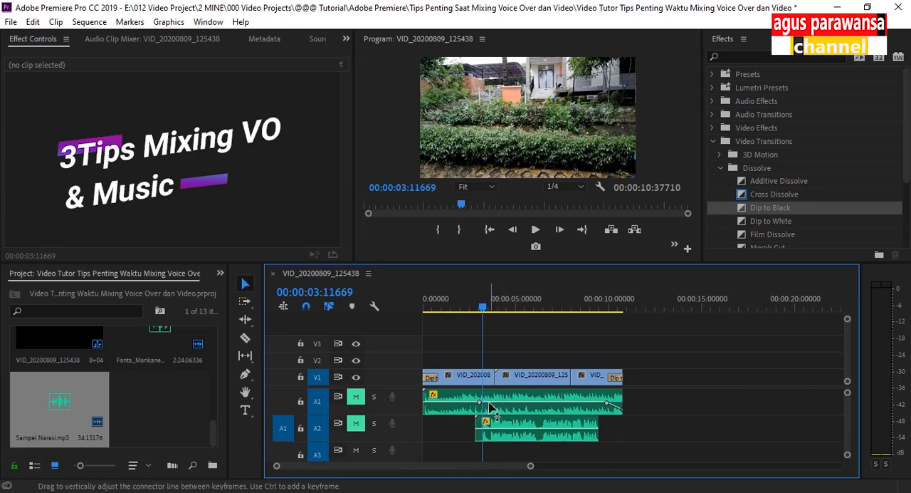
{"action": "left_click_drag", "start_coordinate": [484, 308], "coordinate": [488, 307]}
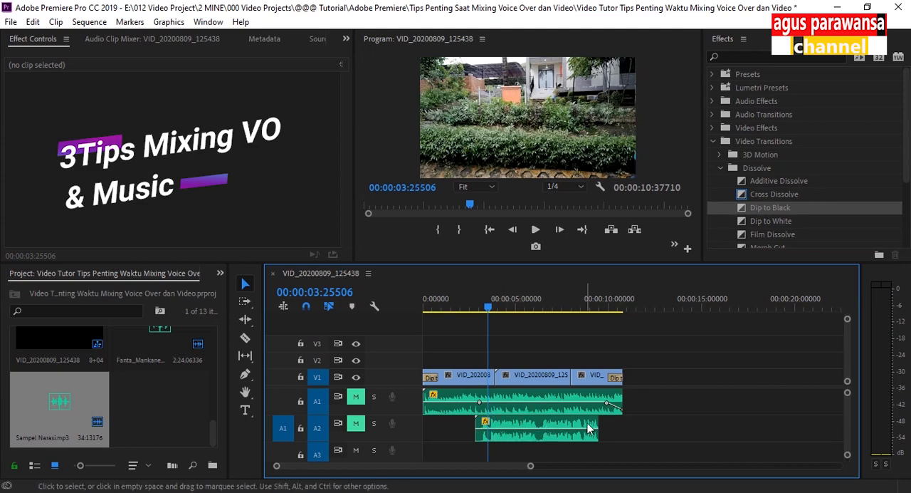
{"action": "mouse_move", "coordinate": [847, 453]}
{"action": "left_mouse_down"}
{"action": "mouse_move", "coordinate": [847, 425]}
{"action": "mouse_move", "coordinate": [848, 450]}
{"action": "left_mouse_up"}
{"action": "key", "text": "space"}
{"action": "key", "text": "space"}
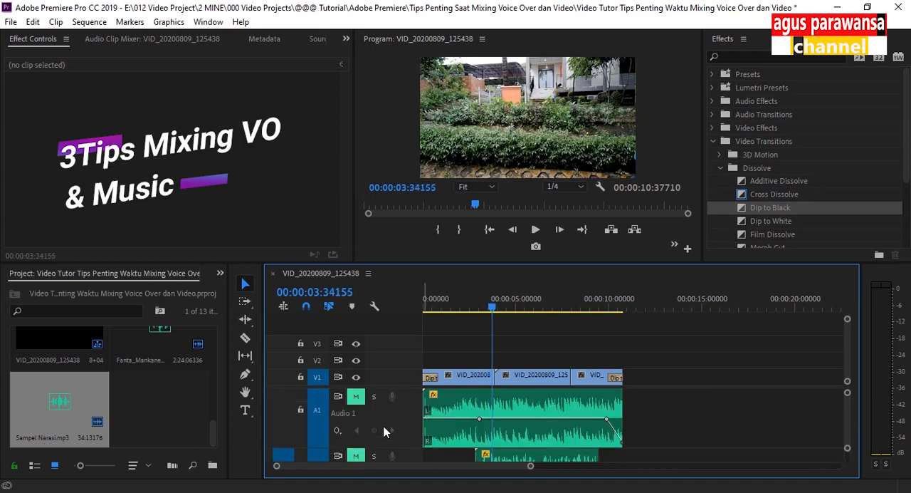
{"action": "left_click", "coordinate": [501, 432]}
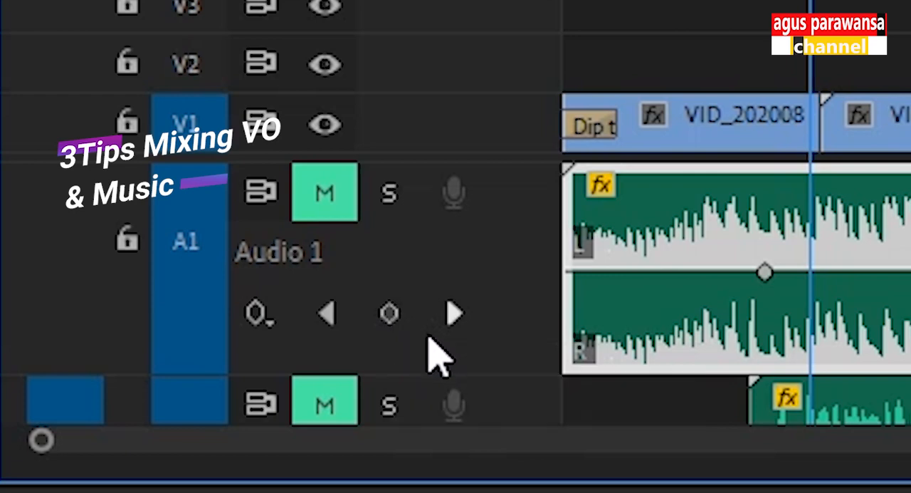
{"action": "left_click", "coordinate": [391, 315]}
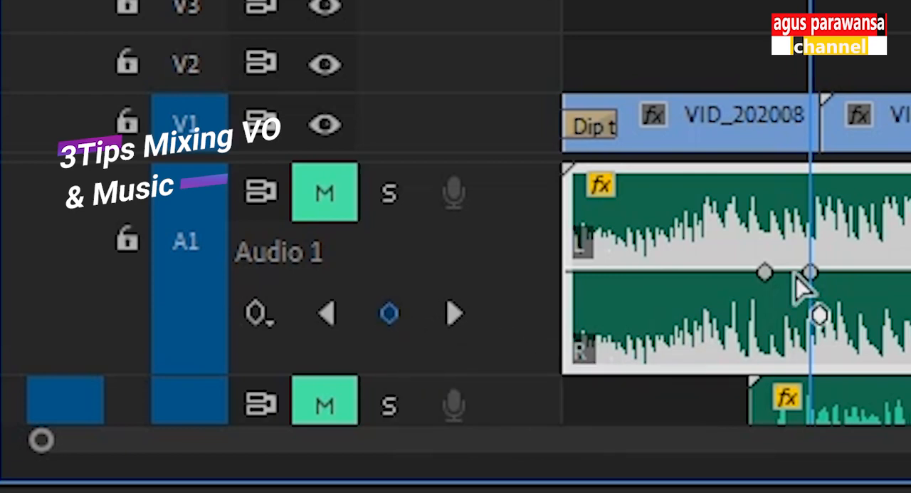
Lower the new music keyframe to about -7.78 dB near 00:00:03:22047 and bring the keyframe before the fade-out down to a similar level
{"action": "left_click_drag", "start_coordinate": [811, 274], "coordinate": [802, 327]}
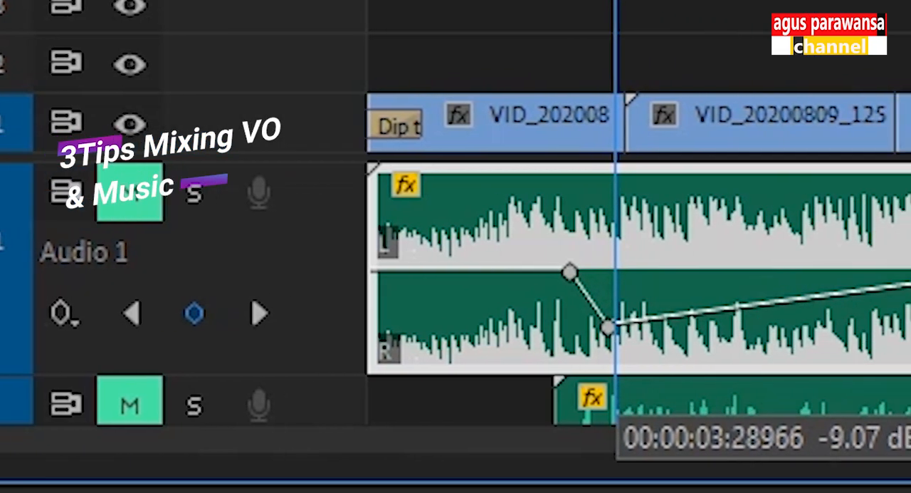
{"action": "left_click_drag", "start_coordinate": [607, 328], "coordinate": [553, 322]}
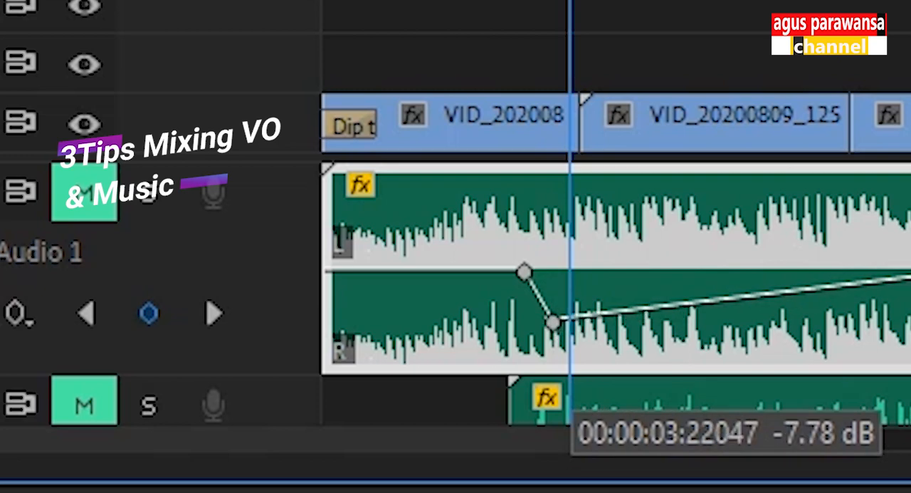
{"action": "left_click_drag", "start_coordinate": [553, 322], "coordinate": [554, 322]}
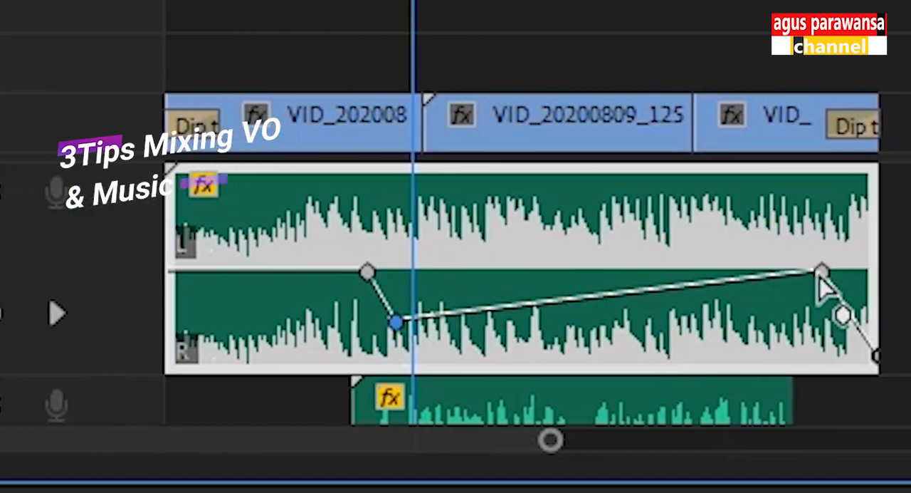
{"action": "left_click_drag", "start_coordinate": [831, 273], "coordinate": [827, 325]}
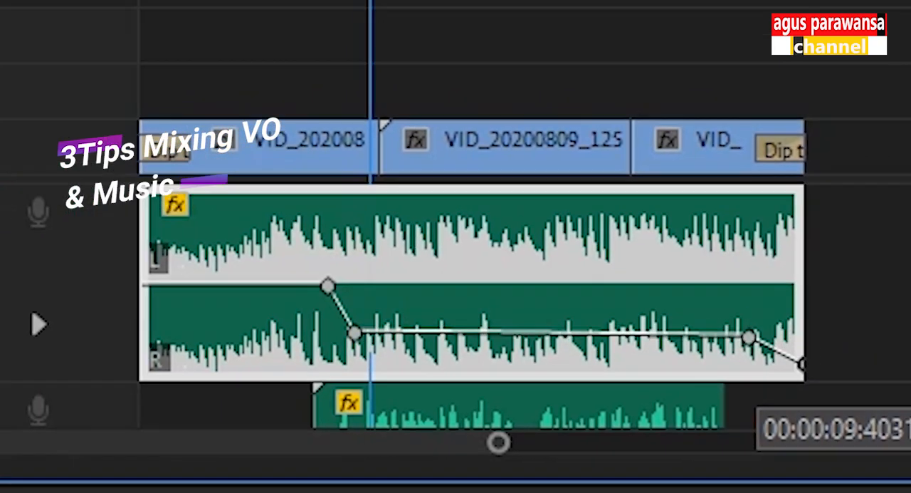
{"action": "left_click_drag", "start_coordinate": [749, 337], "coordinate": [749, 344]}
{"action": "left_click_drag", "start_coordinate": [354, 333], "coordinate": [355, 335]}
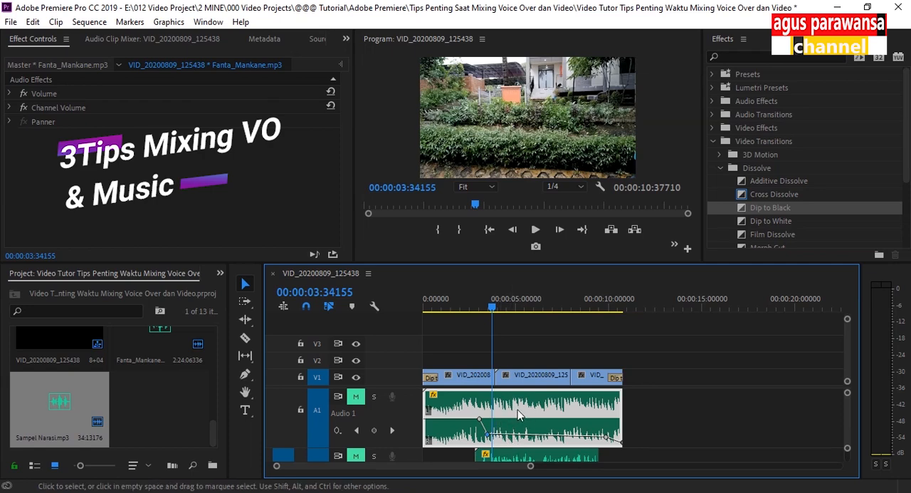
Unmute the music and voice-over tracks and place the playhead at 00:00:01:02160
{"action": "left_click_drag", "start_coordinate": [489, 305], "coordinate": [454, 306]}
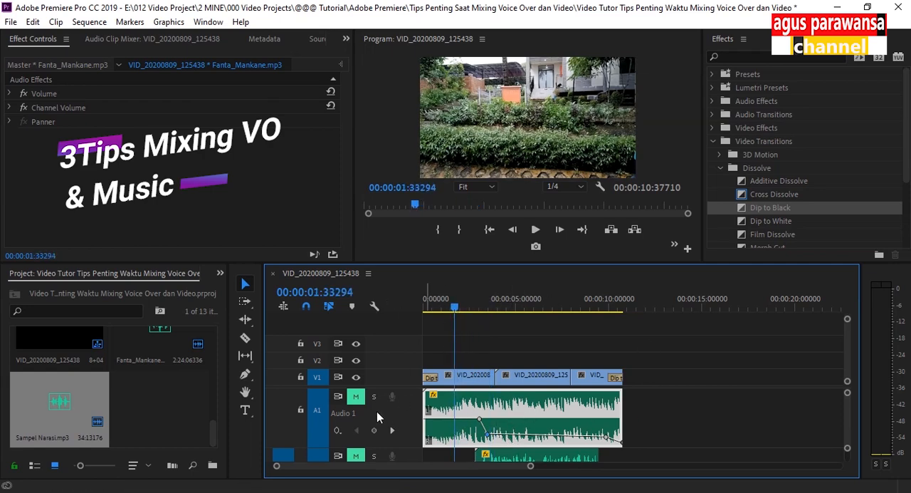
{"action": "left_click", "coordinate": [357, 398]}
{"action": "left_click", "coordinate": [357, 455]}
{"action": "key", "text": "space"}
{"action": "left_click", "coordinate": [443, 306]}
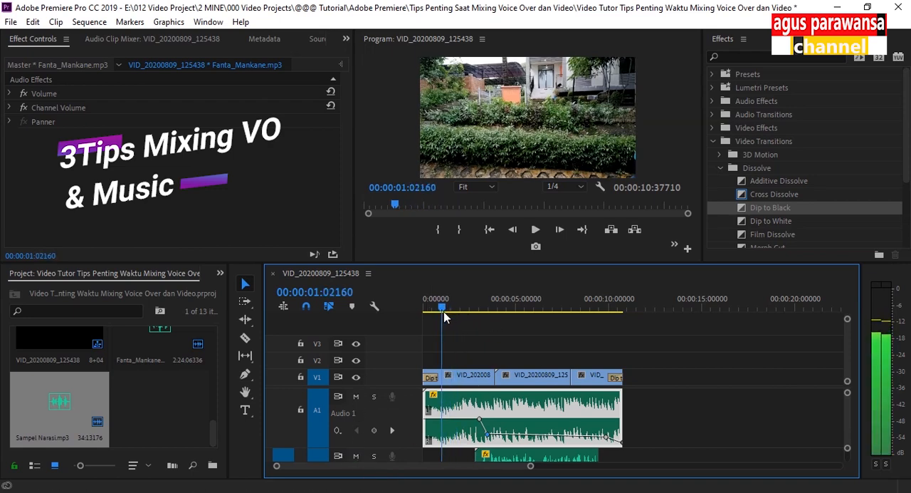
Play the mix of music and voice-over while lowering the system volume to 42, and stop at about 00:00:09:34577
{"action": "left_click", "coordinate": [535, 227]}
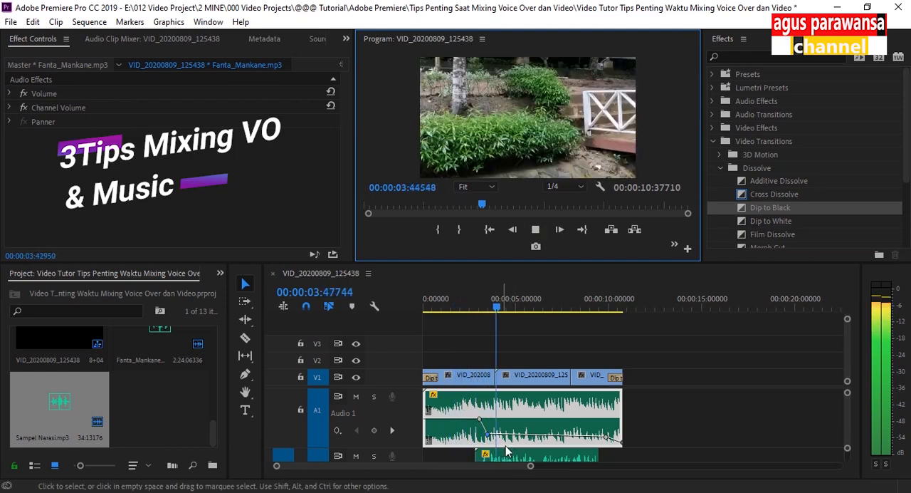
{"action": "key", "text": "XF86AudioLowerVolume"}
{"action": "key", "text": "XF86AudioLowerVolume"}
{"action": "key", "text": "XF86AudioLowerVolume"}
{"action": "key", "text": "XF86AudioLowerVolume"}
{"action": "key", "text": "XF86AudioLowerVolume"}
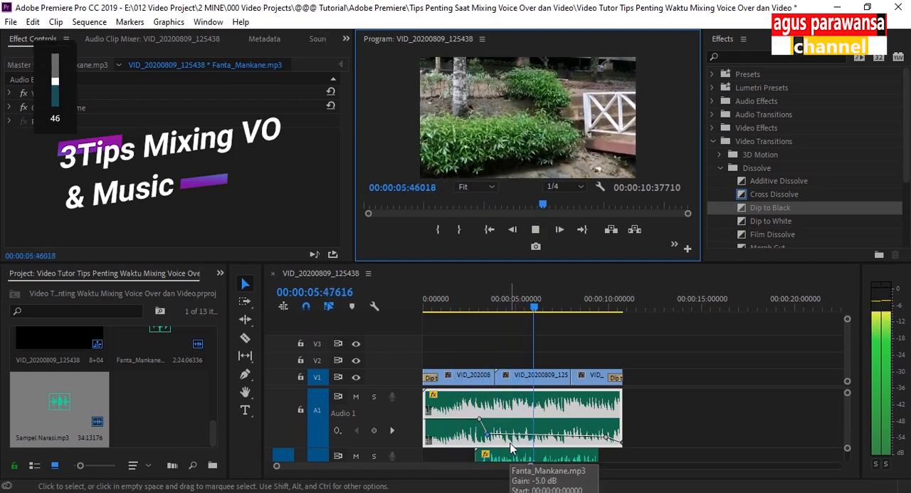
{"action": "key", "text": "XF86AudioLowerVolume"}
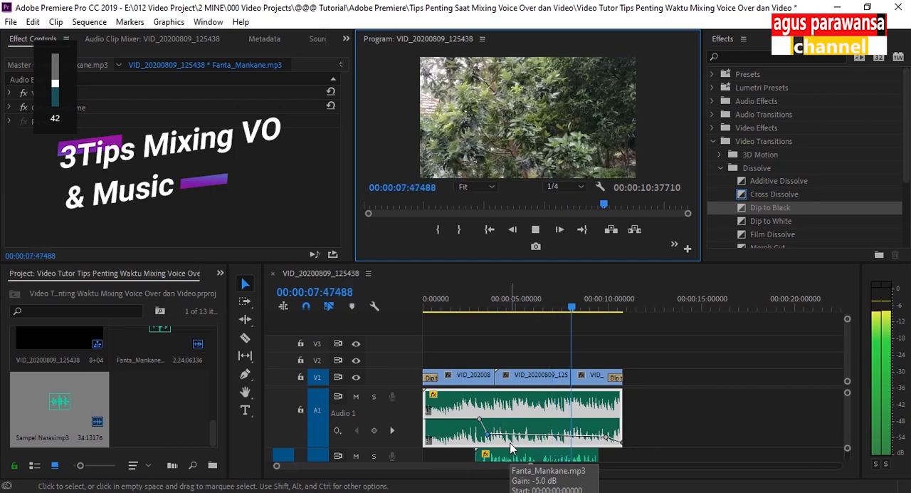
{"action": "left_click", "coordinate": [536, 229]}
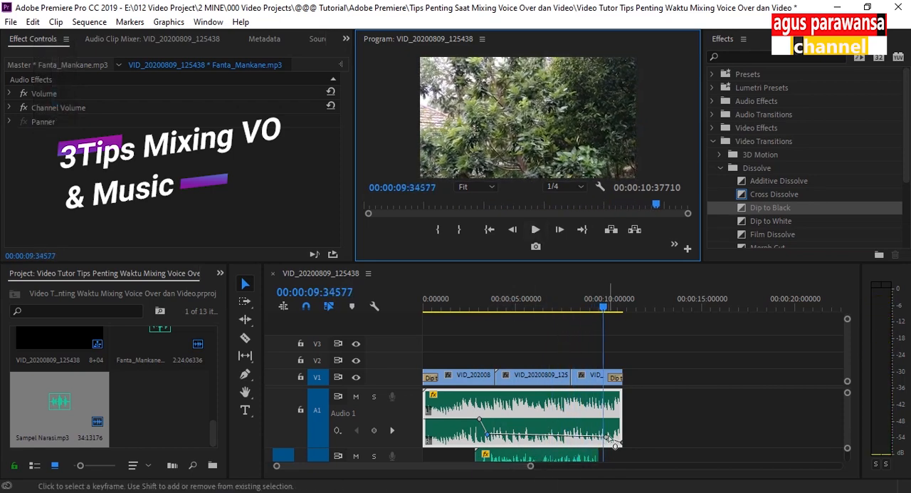
Raise the two lowered music keyframes back to the original level and play the mix from 00:00:02:06050 for comparison
{"action": "left_click_drag", "start_coordinate": [607, 437], "coordinate": [603, 419]}
{"action": "left_click_drag", "start_coordinate": [488, 437], "coordinate": [502, 420]}
{"action": "left_click", "coordinate": [463, 311]}
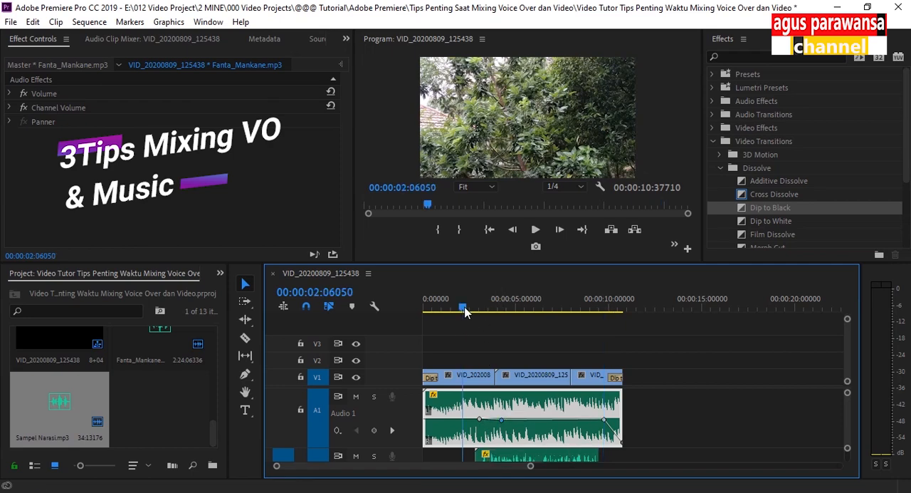
{"action": "key", "text": "space"}
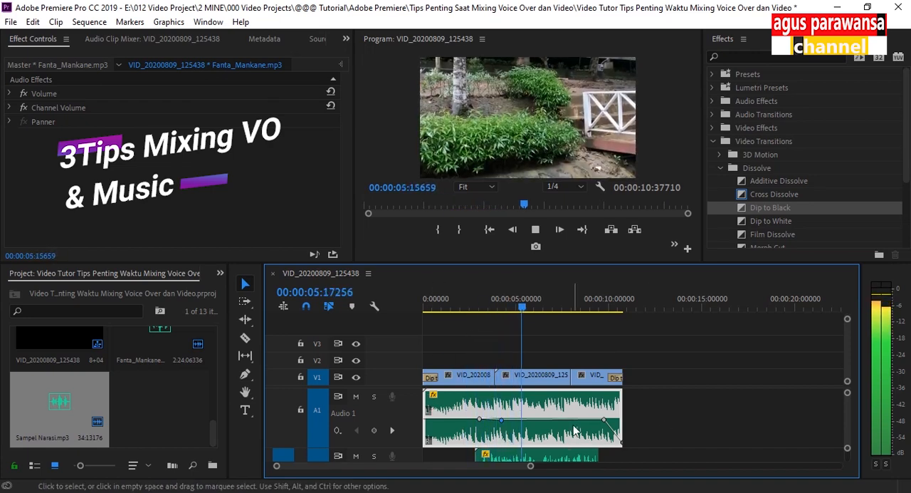
{"action": "left_click", "coordinate": [536, 229]}
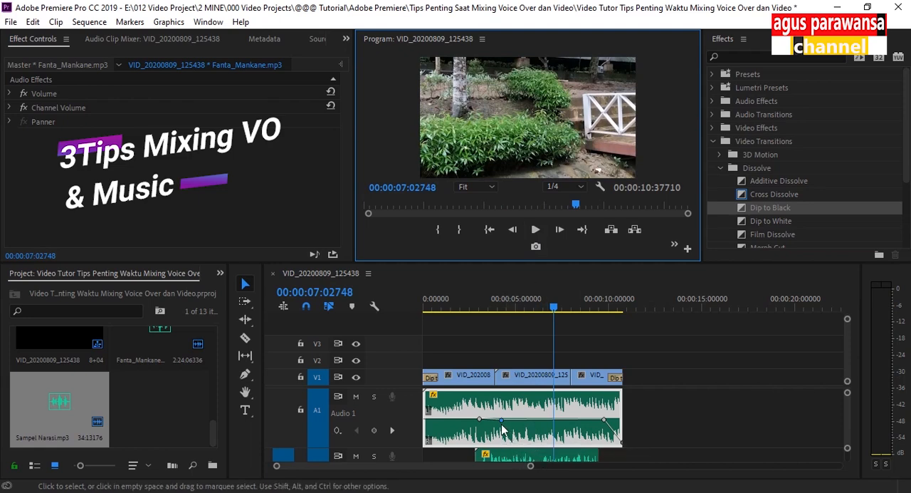
Lower the music's volume keyframes under the voice-over again and play the mix from just before the narration starts
{"action": "left_click_drag", "start_coordinate": [502, 420], "coordinate": [498, 434]}
{"action": "left_click", "coordinate": [471, 308]}
{"action": "key", "text": "space"}
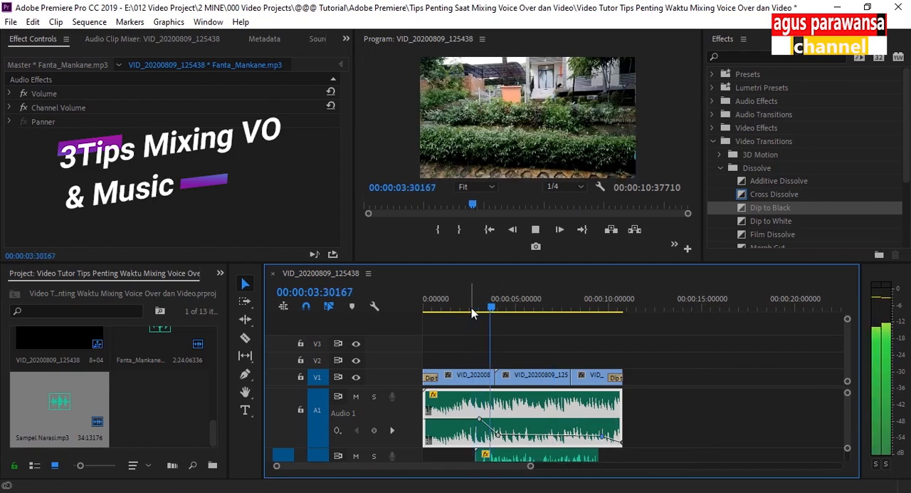
{"action": "key", "text": "space"}
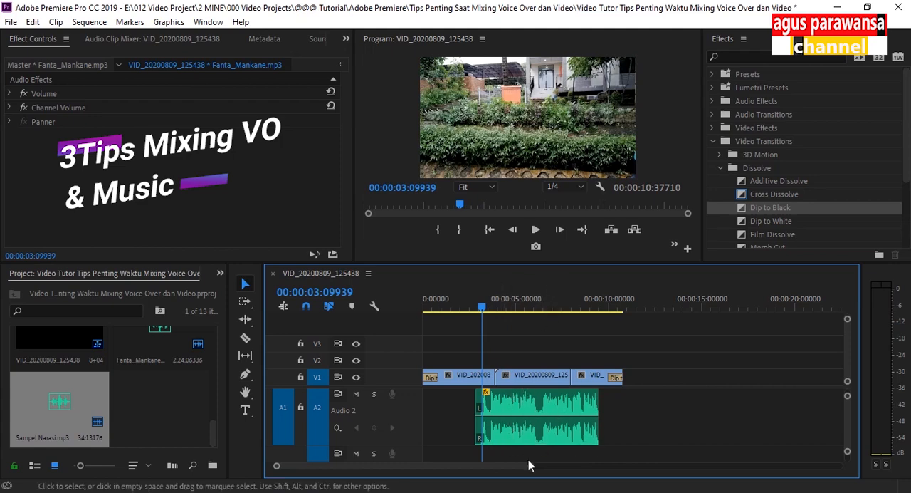
Split the voice-over clip at the pause at 00:00:06:13997 and move its second part to the end of the video
{"action": "key", "text": "space"}
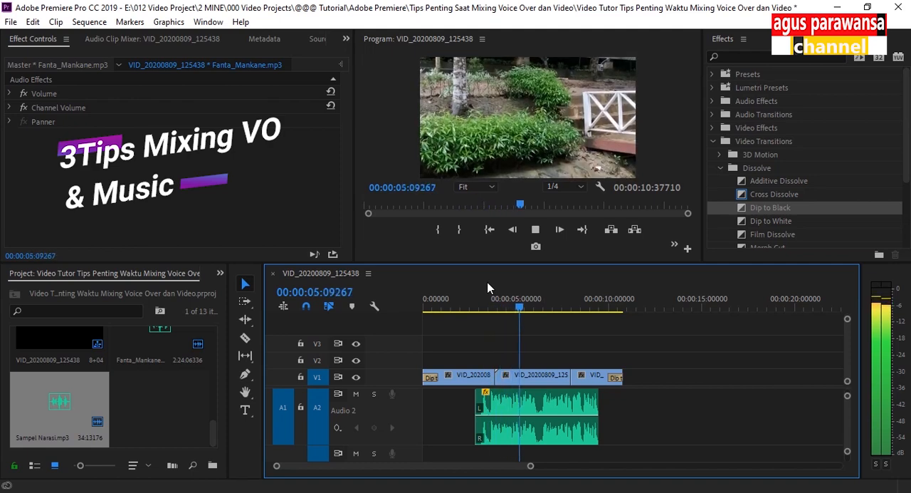
{"action": "key", "text": "space"}
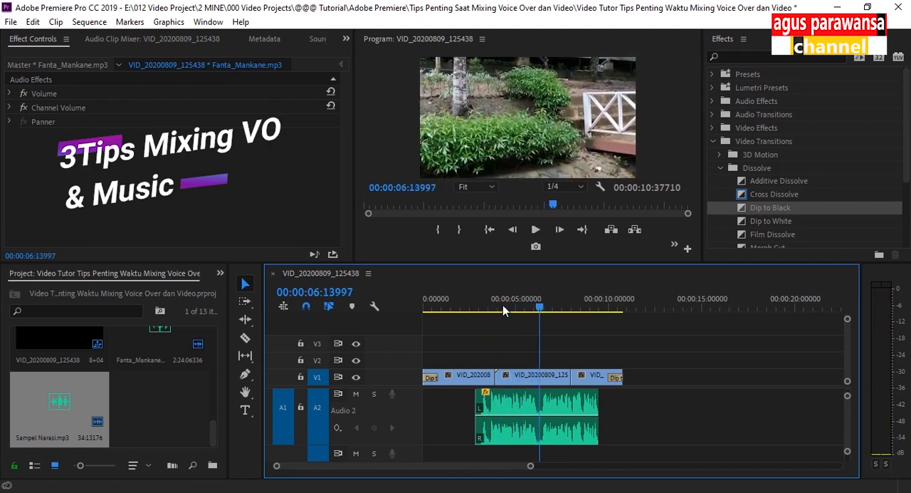
{"action": "left_click", "coordinate": [540, 406]}
{"action": "left_click", "coordinate": [245, 338]}
{"action": "left_click", "coordinate": [540, 408]}
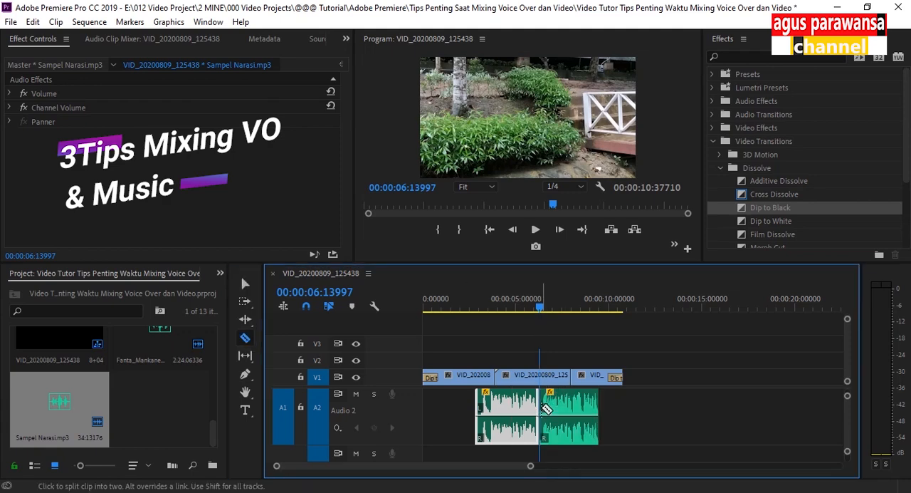
{"action": "left_click", "coordinate": [245, 283]}
{"action": "left_click_drag", "start_coordinate": [576, 417], "coordinate": [596, 417]}
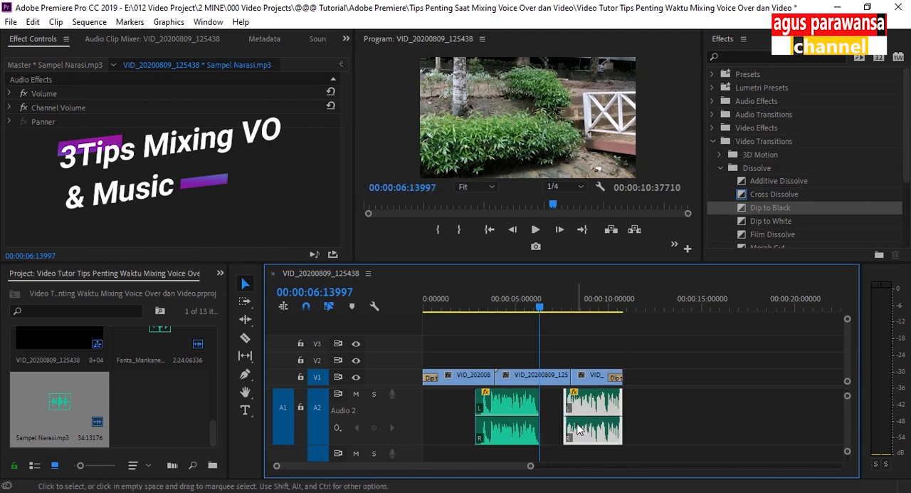
Add a volume keyframe to the music clip at 00:00:05:35015, just before the first voice-over part ends
{"action": "left_click", "coordinate": [534, 309]}
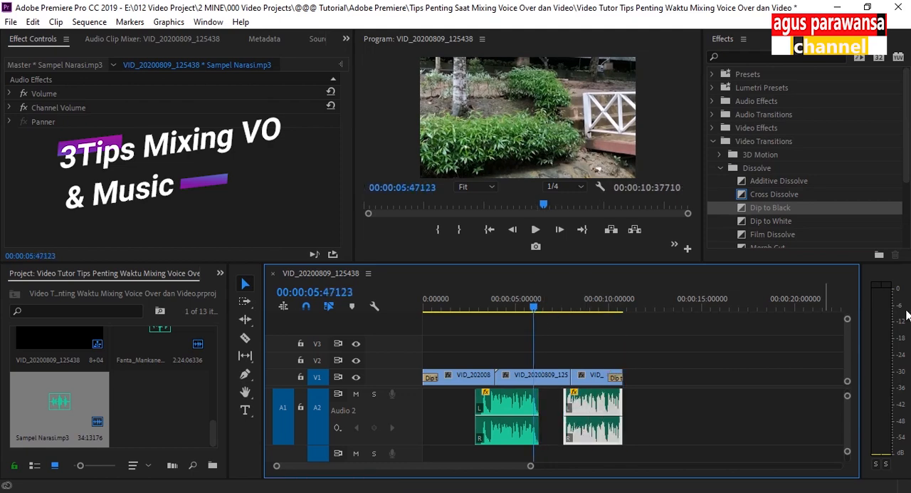
{"action": "left_click_drag", "start_coordinate": [848, 425], "coordinate": [847, 421]}
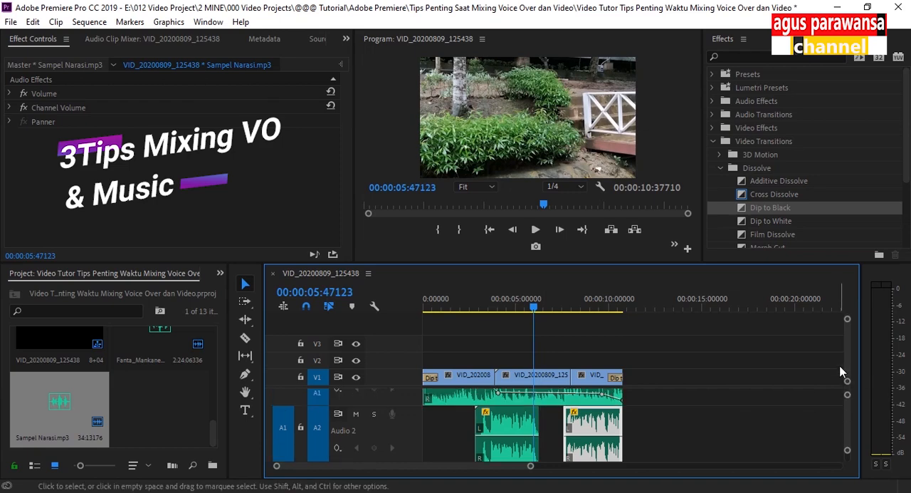
{"action": "left_click_drag", "start_coordinate": [850, 359], "coordinate": [850, 389]}
{"action": "left_click_drag", "start_coordinate": [848, 419], "coordinate": [848, 412]}
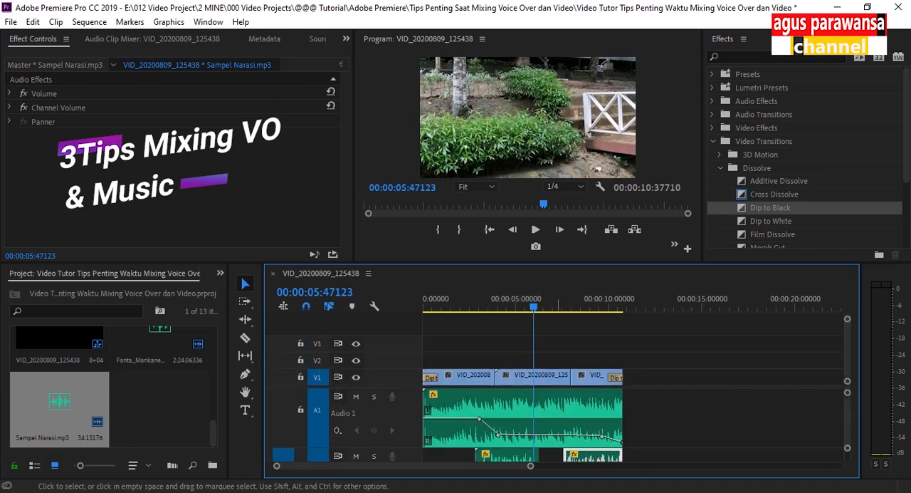
{"action": "left_click", "coordinate": [535, 309]}
{"action": "left_click_drag", "start_coordinate": [535, 312], "coordinate": [529, 311]}
{"action": "left_click", "coordinate": [534, 430]}
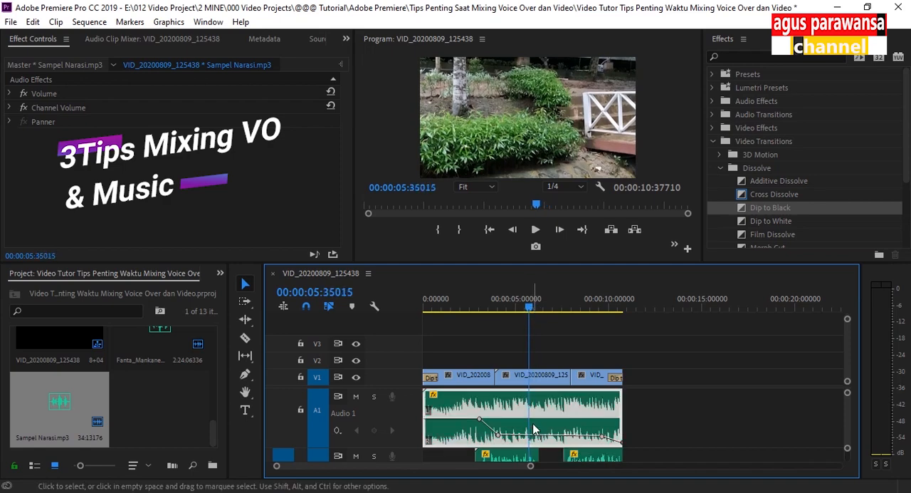
{"action": "left_click", "coordinate": [375, 430]}
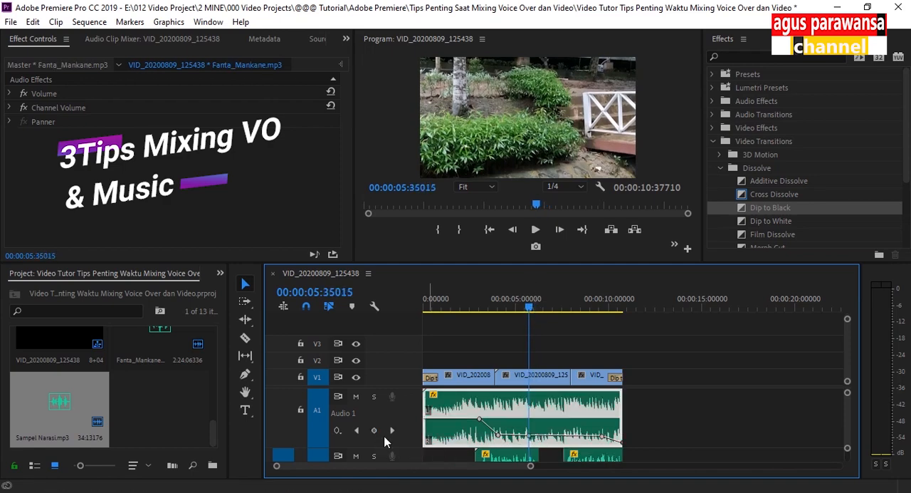
Add another music volume keyframe near the end of the first voice-over part and raise it to about the original level
{"action": "left_click_drag", "start_coordinate": [532, 307], "coordinate": [537, 307]}
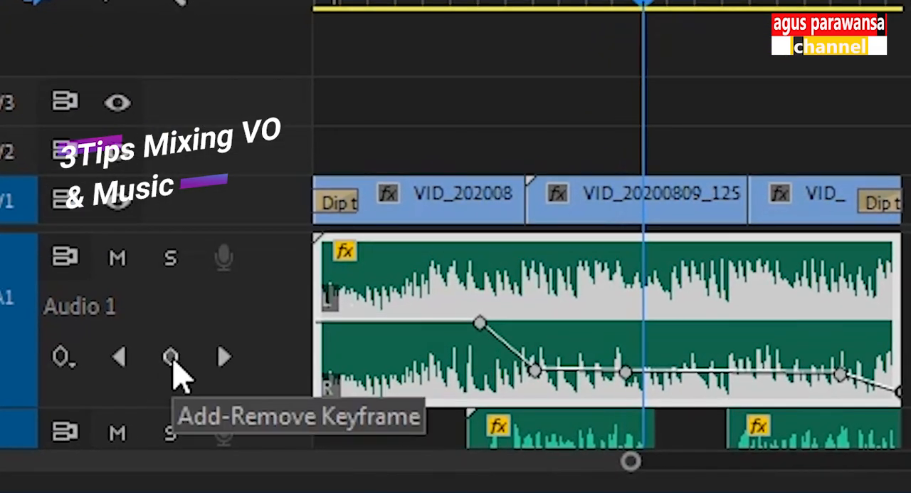
{"action": "left_click", "coordinate": [173, 361]}
{"action": "left_click_drag", "start_coordinate": [644, 373], "coordinate": [659, 327]}
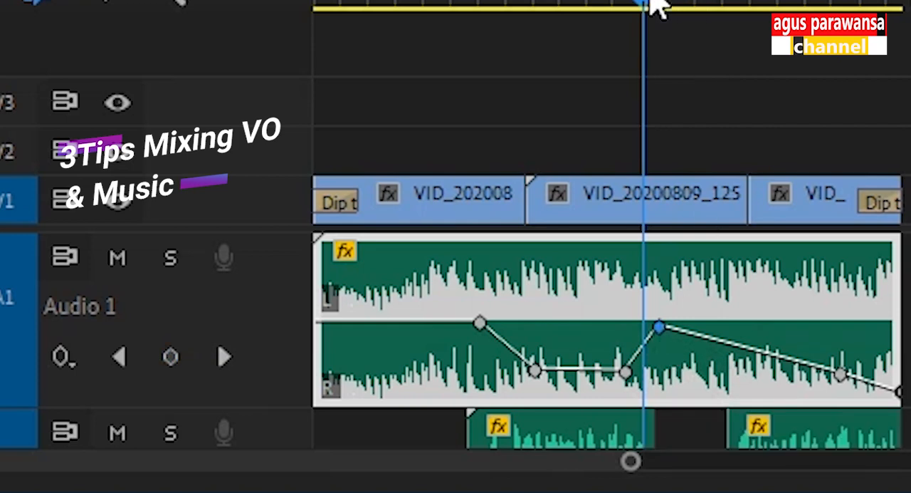
Add two music volume keyframes around the second voice-over part's start, the first at about the original level and the second at the ducked level
{"action": "left_click", "coordinate": [721, 6]}
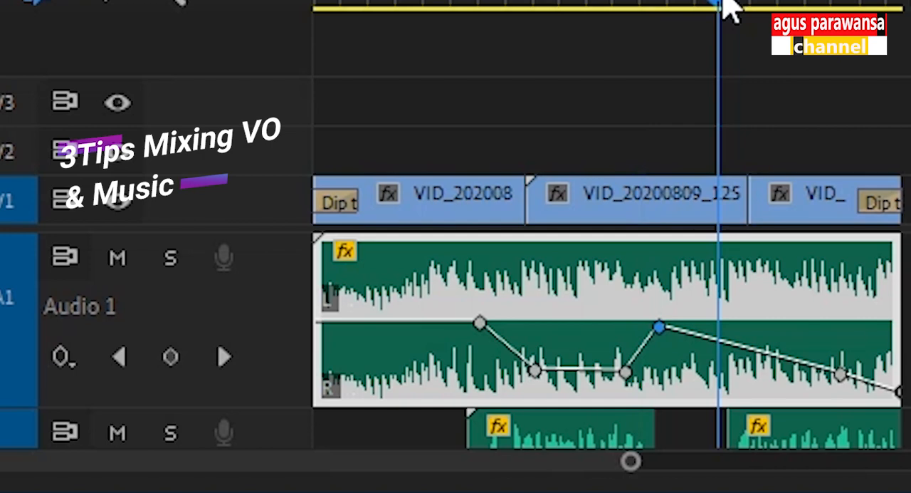
{"action": "left_click", "coordinate": [177, 351]}
{"action": "left_click", "coordinate": [749, 5]}
{"action": "left_click_drag", "start_coordinate": [750, 3], "coordinate": [744, 8]}
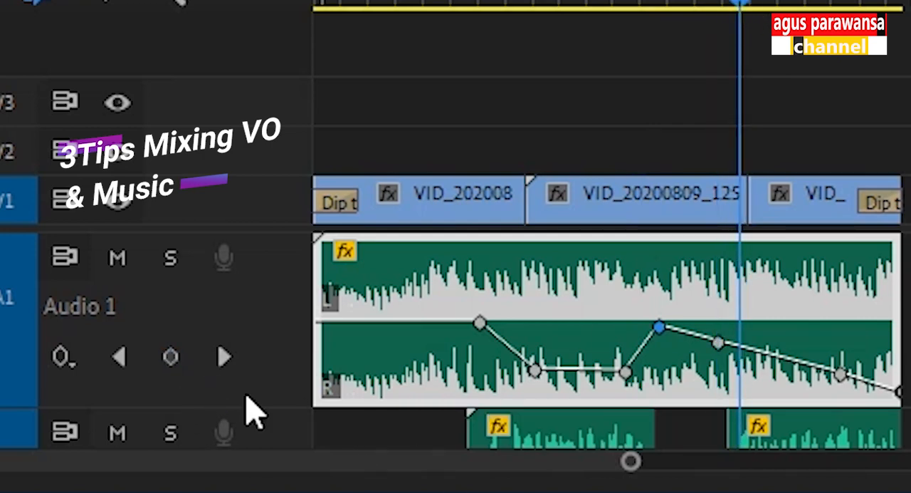
{"action": "left_click", "coordinate": [170, 356]}
{"action": "left_click_drag", "start_coordinate": [718, 344], "coordinate": [763, 374]}
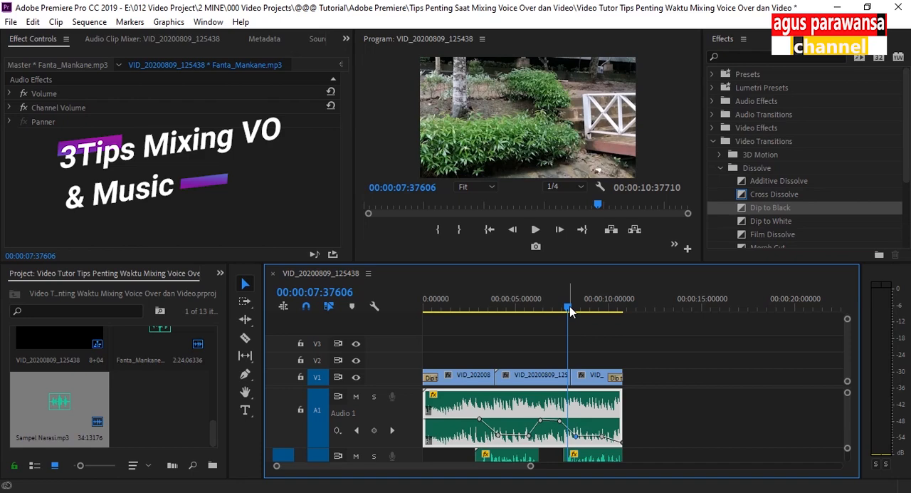
Play the mix to check the music rising in the narration pause, and return the playhead to 00:00:01:33294
{"action": "left_click", "coordinate": [455, 297]}
{"action": "key", "text": "space"}
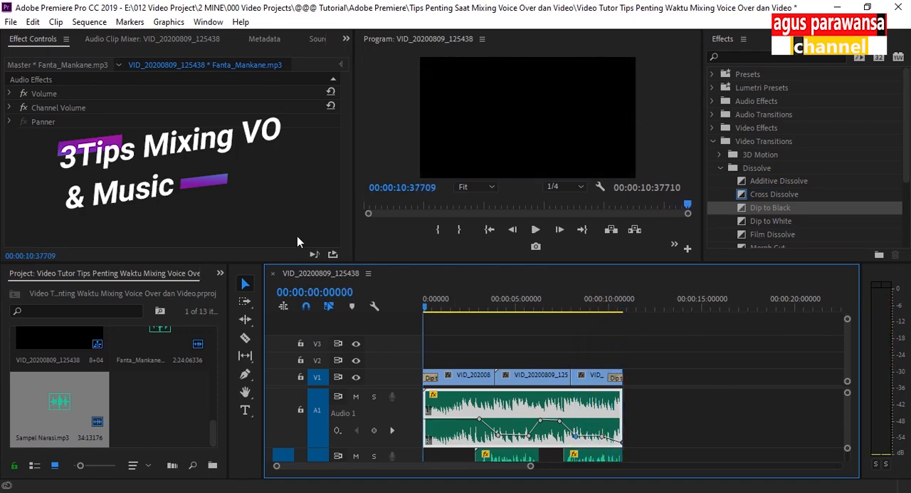
{"action": "key", "text": "space"}
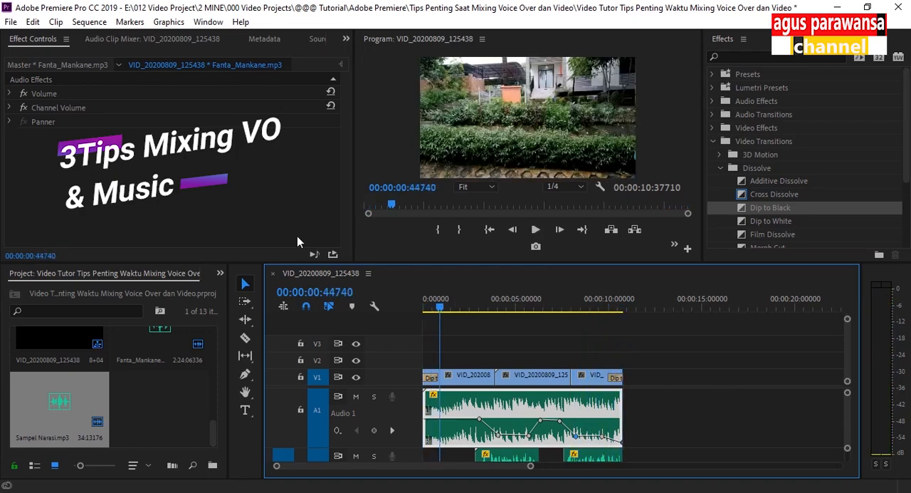
{"action": "left_click", "coordinate": [538, 308]}
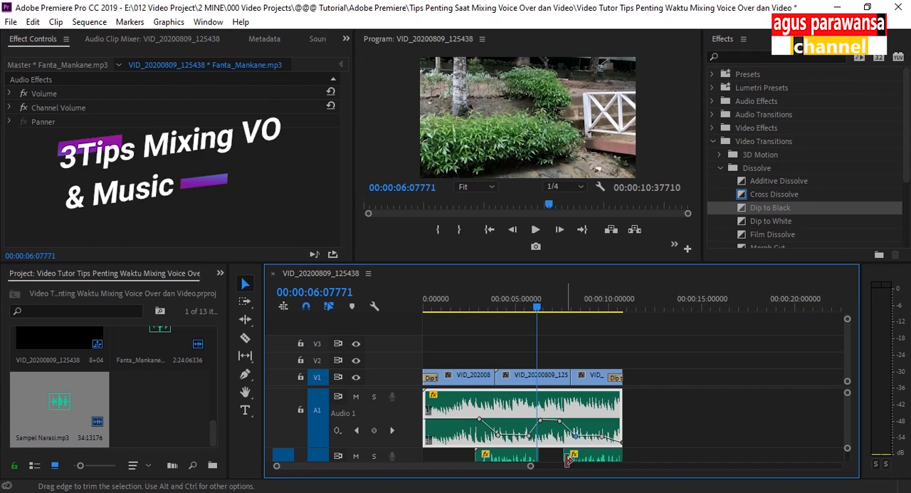
{"action": "left_click", "coordinate": [455, 305]}
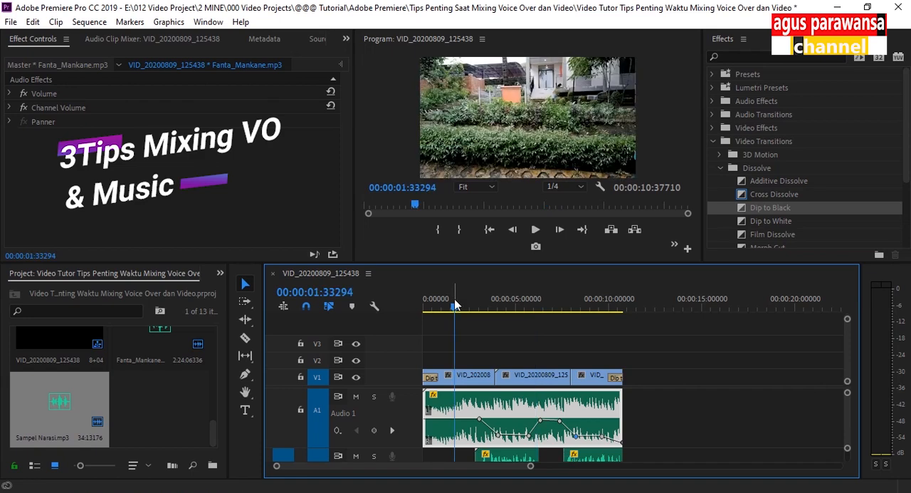